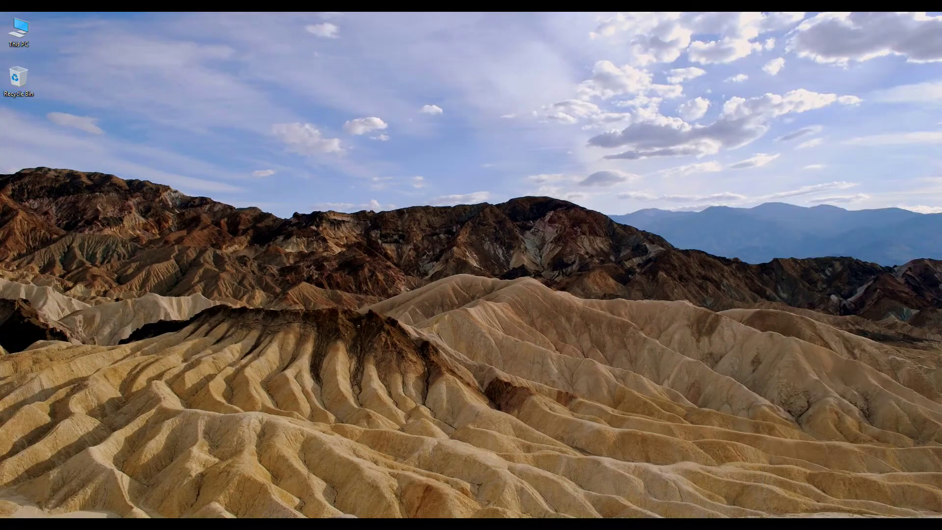
# Launch the WinBox loader and connect to the router at 172.17.90.224.
pyautogui.rightClick(184, 509)
pyautogui.click(183, 484)
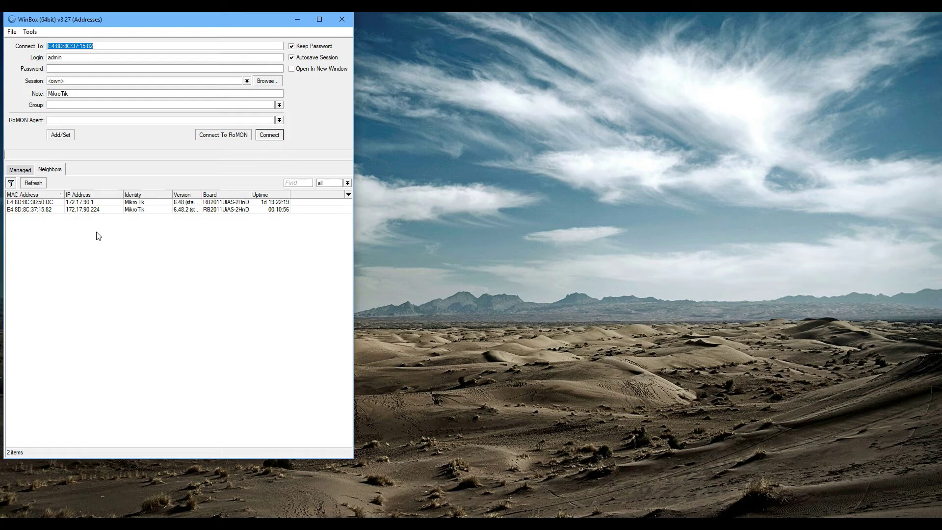
pyautogui.click(34, 210)
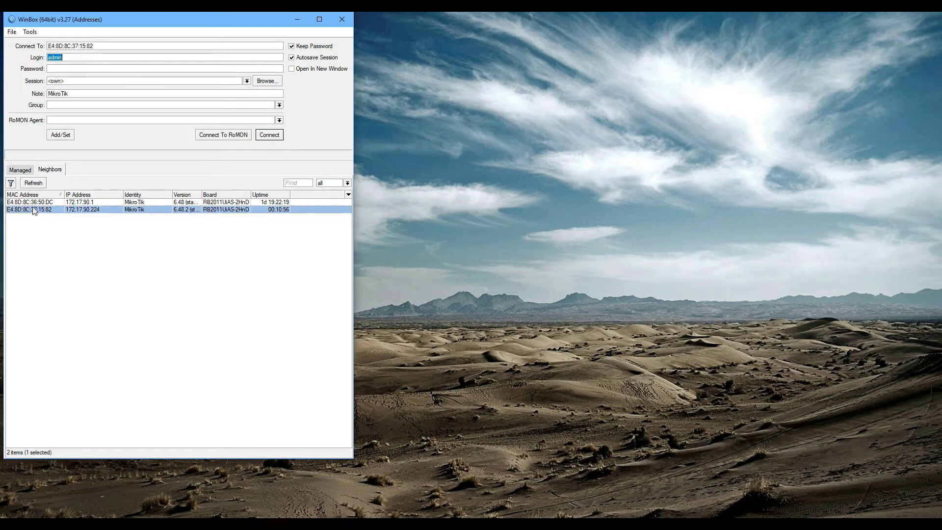
pyautogui.click(269, 136)
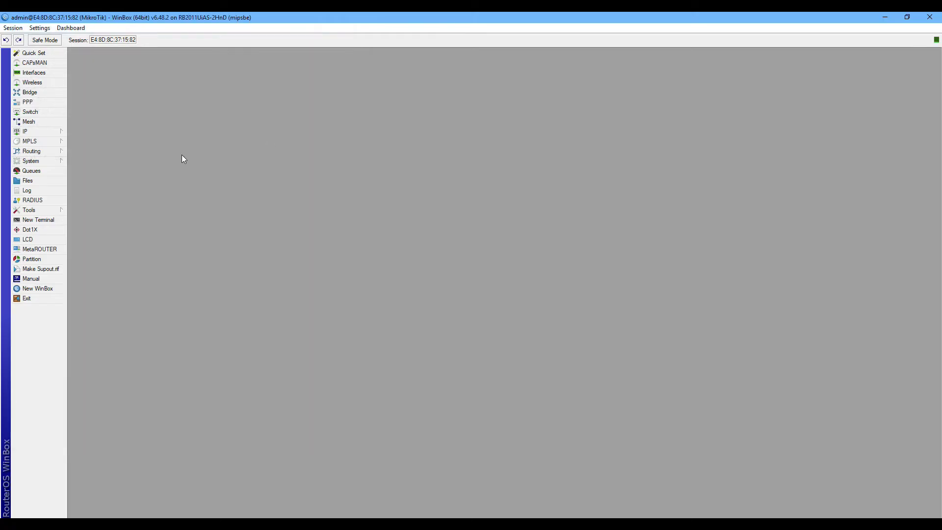
# Show the router's interface list filtered to Ethernet interfaces, moved higher on screen.
pyautogui.click(58, 72)
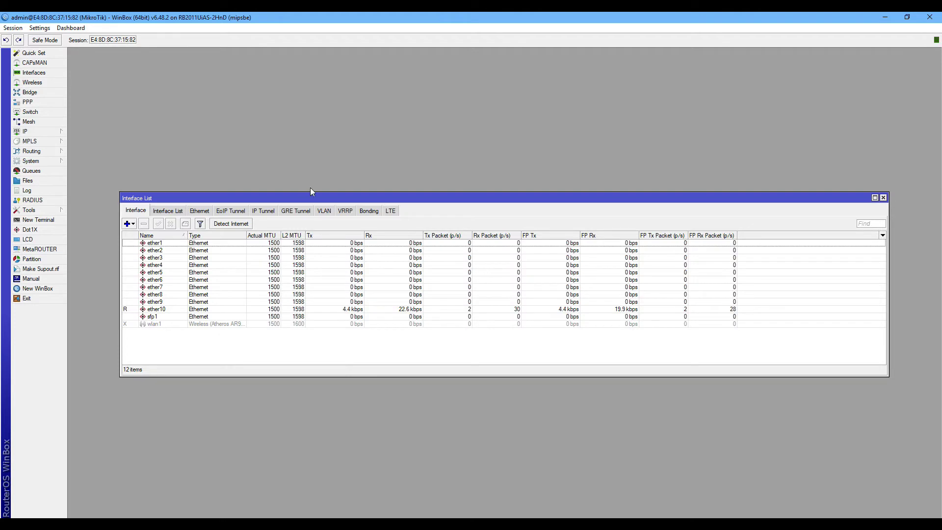
pyautogui.moveTo(316, 199); pyautogui.dragTo(326, 110)
pyautogui.click(210, 122)
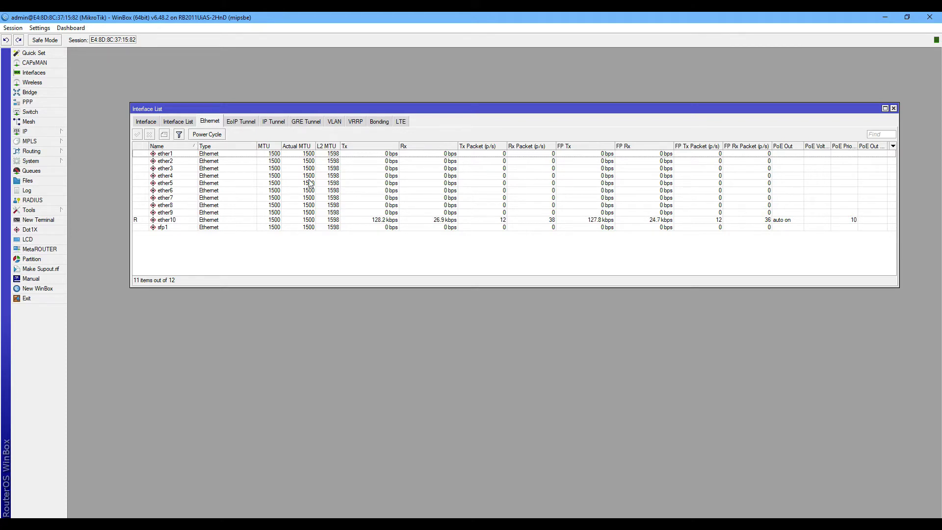
# Rename interface ether1 to ISP1.
pyautogui.click(257, 156)
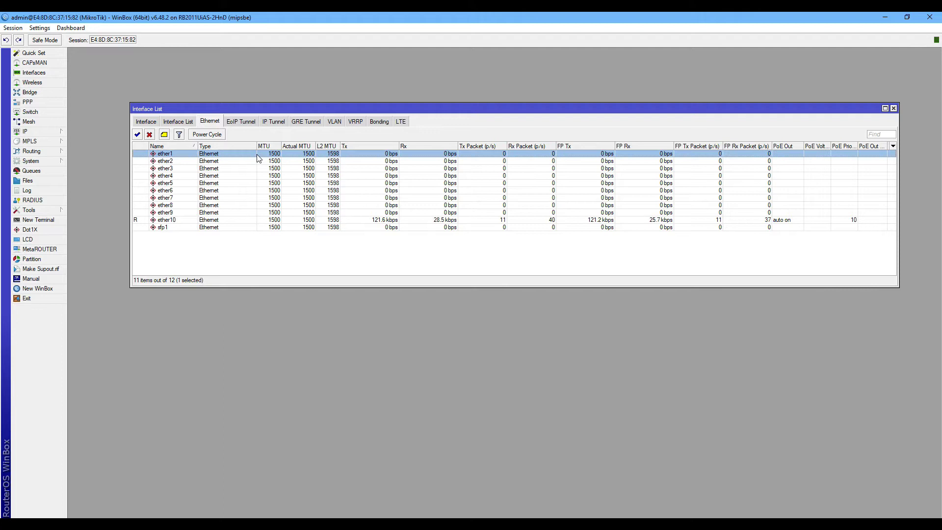
pyautogui.doubleClick(257, 155)
pyautogui.click(490, 209)
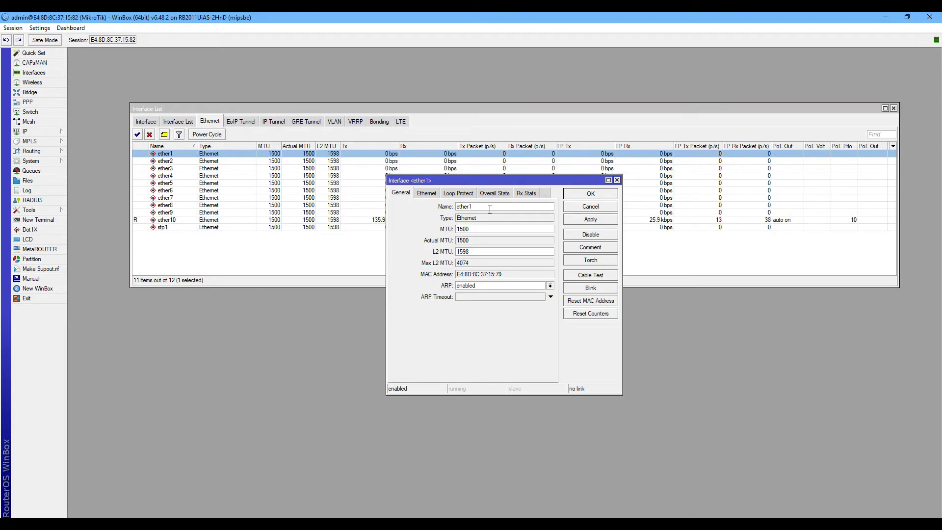
pyautogui.press('BackSpace')
pyautogui.press('BackSpace')
pyautogui.press('BackSpace')
pyautogui.press('BackSpace')
pyautogui.press('BackSpace')
pyautogui.press('BackSpace')
pyautogui.write('ISP1')
pyautogui.click(574, 197)
# Rename ether2 to LAN and ether4 to ISP_ISP.
pyautogui.doubleClick(244, 166)
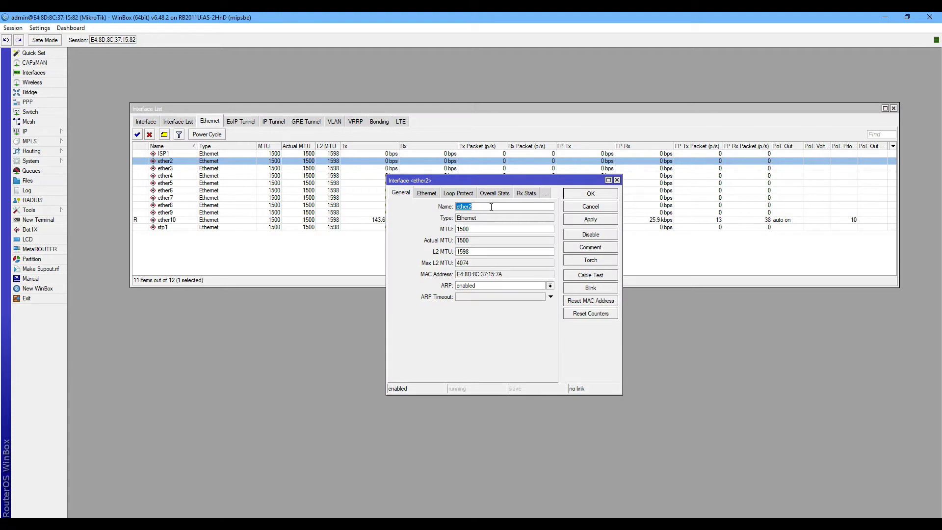
pyautogui.press('BackSpace')
pyautogui.write('LAN')
pyautogui.click(591, 194)
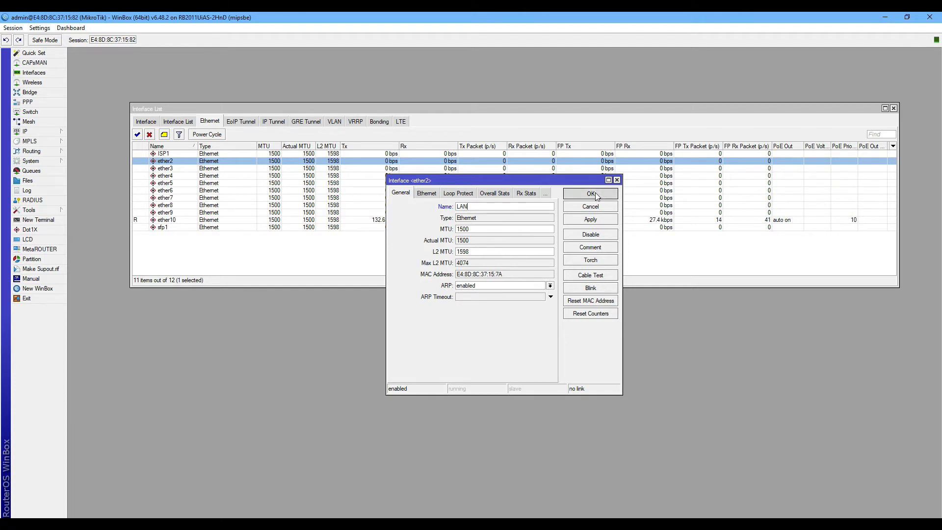
pyautogui.doubleClick(252, 176)
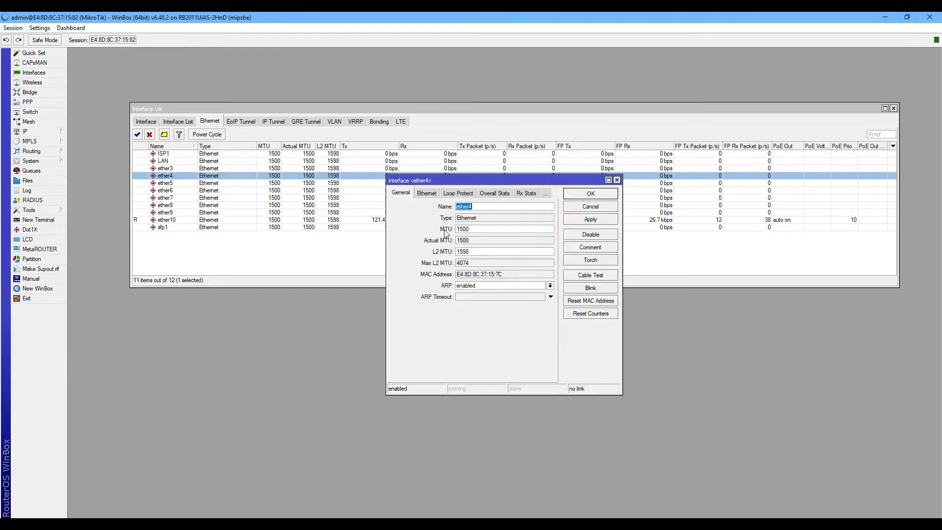
pyautogui.press('BackSpace')
pyautogui.write('ISP_ISP')
pyautogui.click(585, 194)
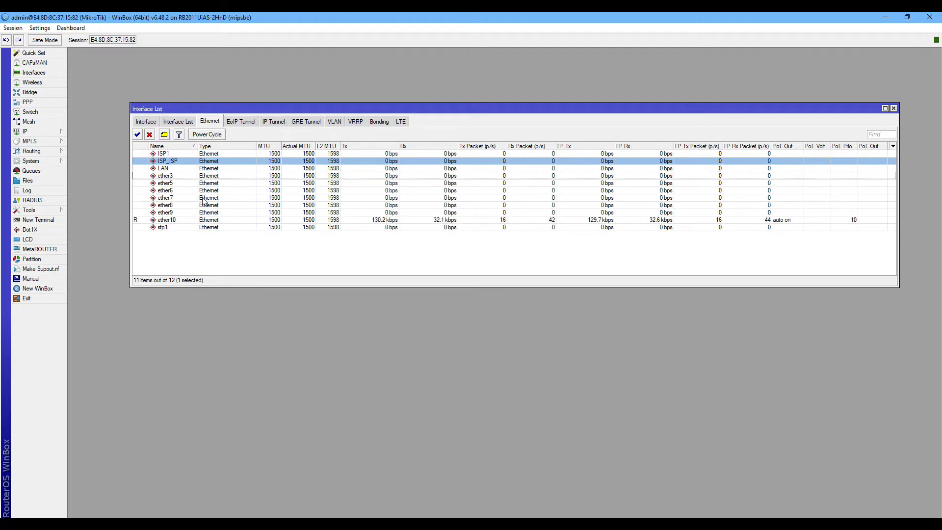
# Reposition the interface list and select the ether3, ether5, ISP1, ISP_ISP and LAN rows.
pyautogui.click(193, 178)
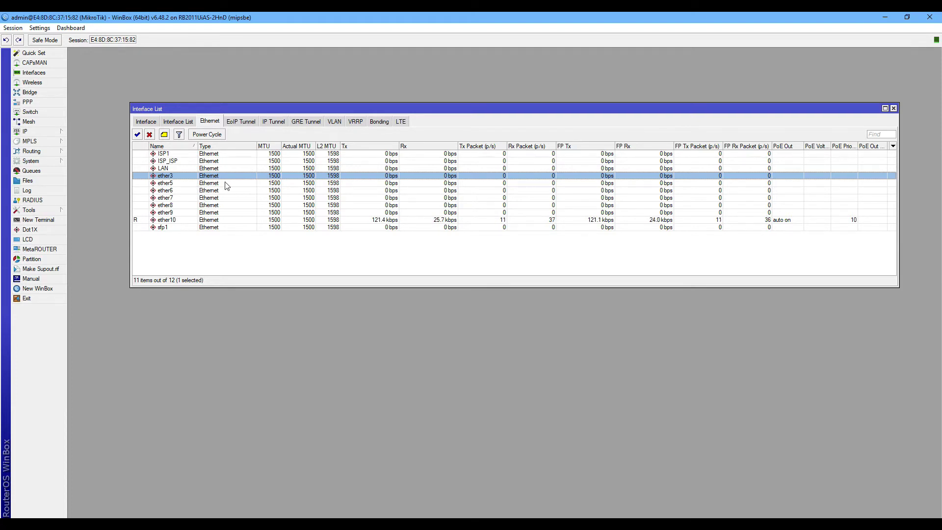
pyautogui.moveTo(426, 111); pyautogui.dragTo(475, 175)
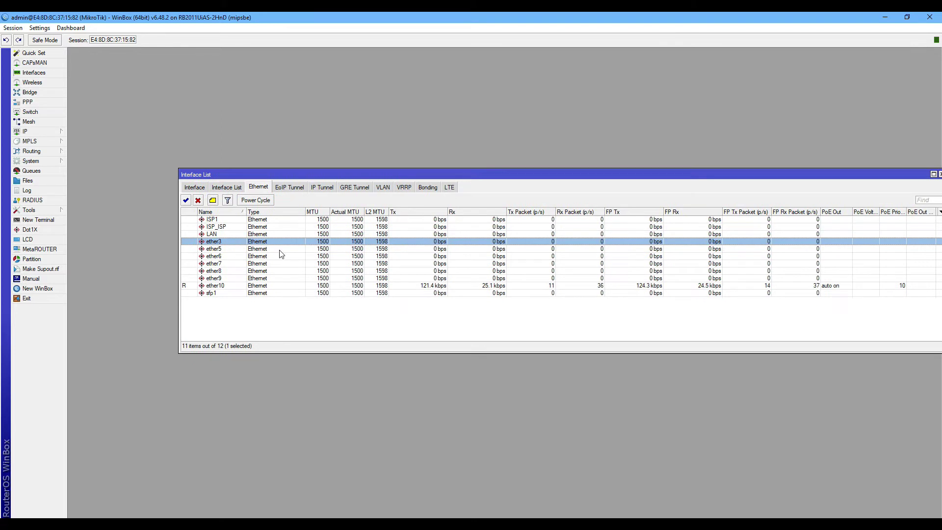
pyautogui.click(257, 249)
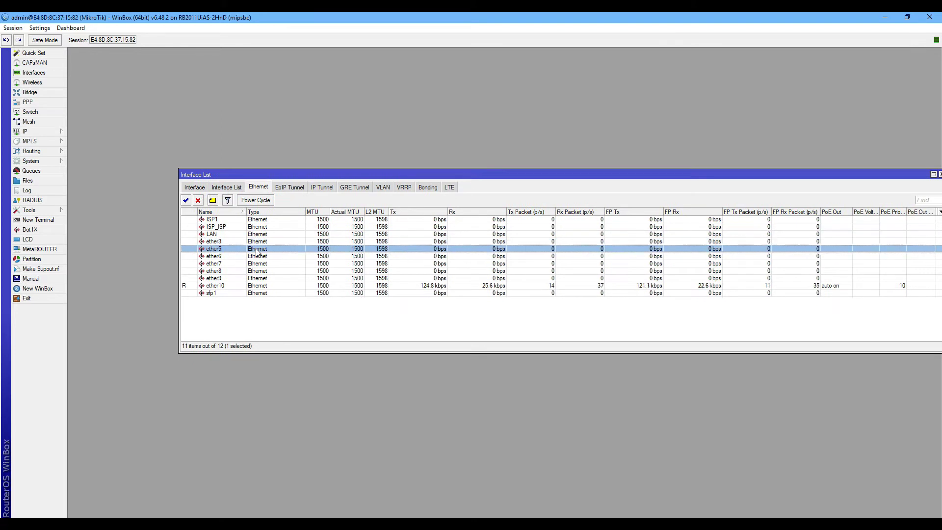
pyautogui.click(242, 221)
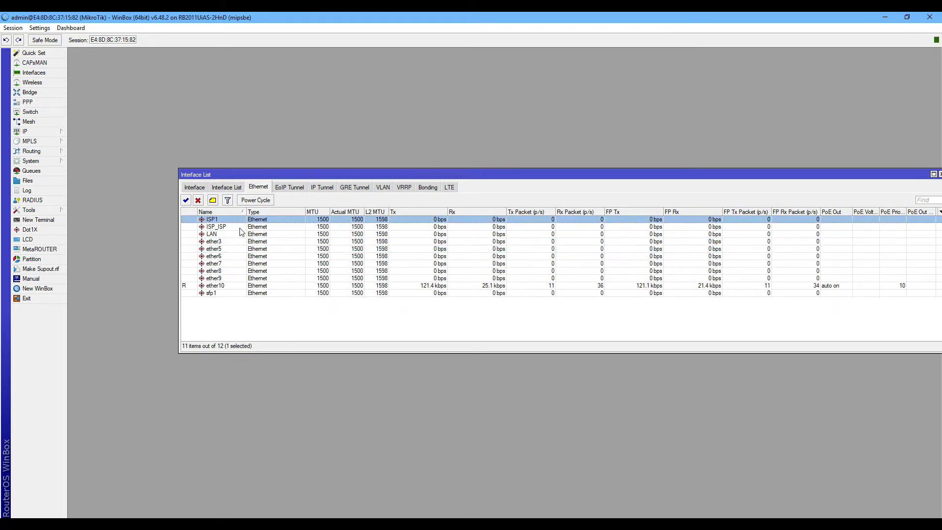
pyautogui.click(240, 228)
pyautogui.click(238, 234)
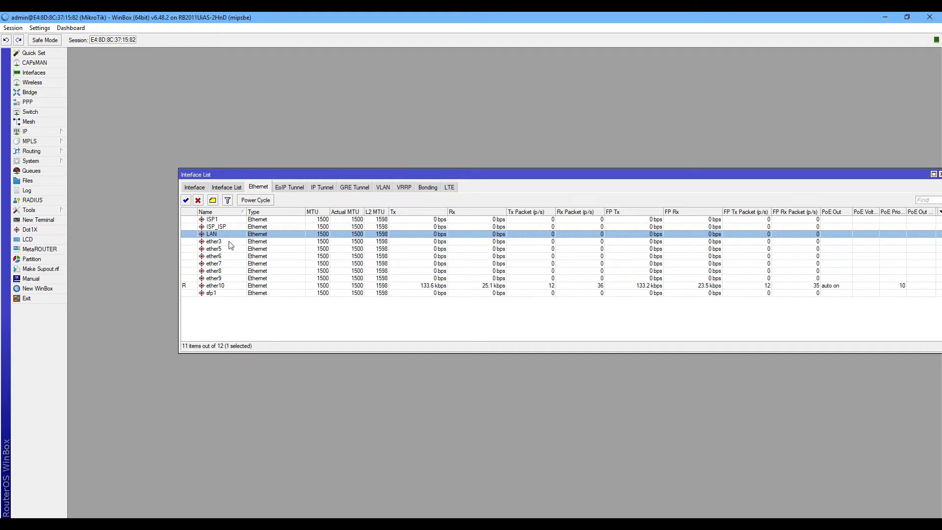
pyautogui.click(229, 242)
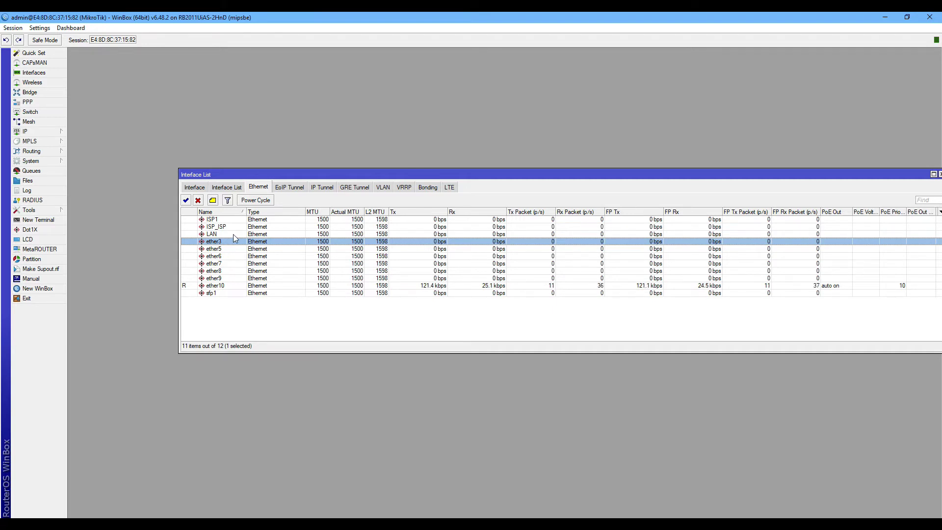
pyautogui.click(233, 236)
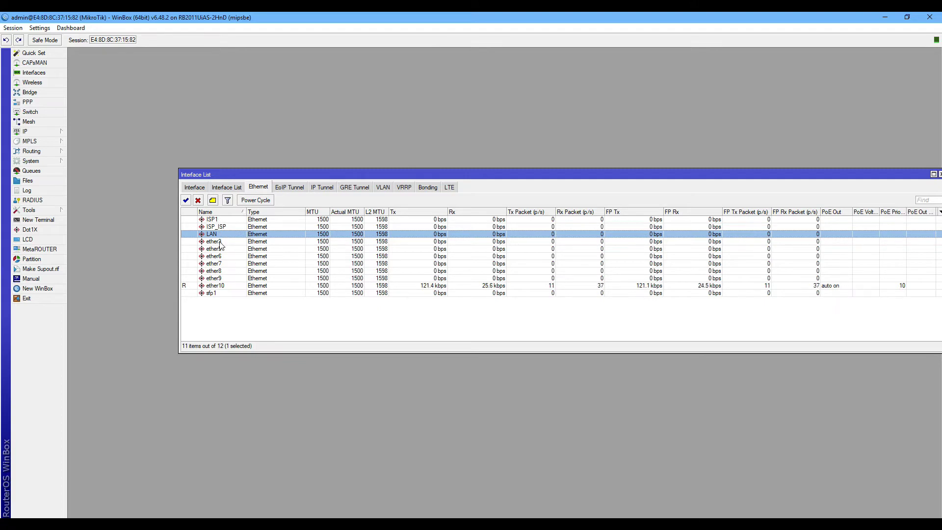
# Check the renamed ports by selecting ISP_ISP, ether3, ether5, ISP1, LAN and ether6 in turn.
pyautogui.click(220, 243)
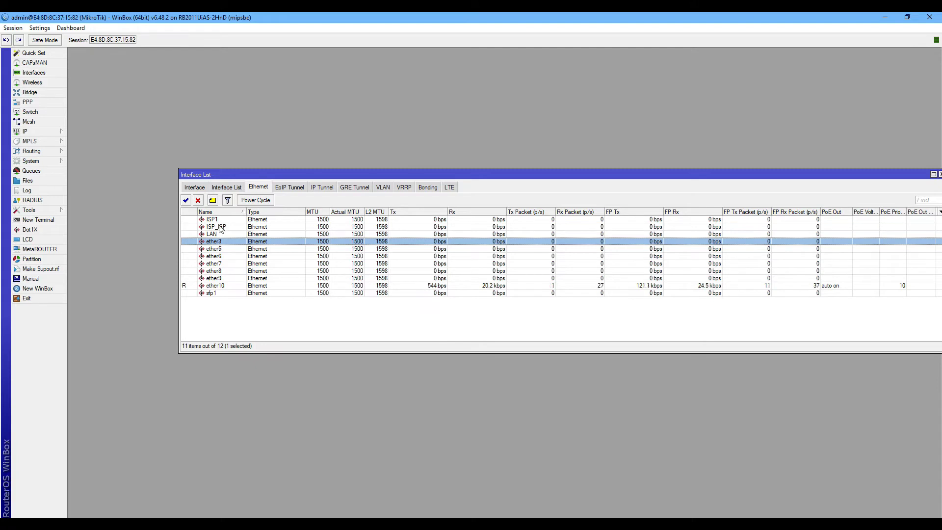
pyautogui.click(221, 227)
pyautogui.click(225, 242)
pyautogui.click(225, 249)
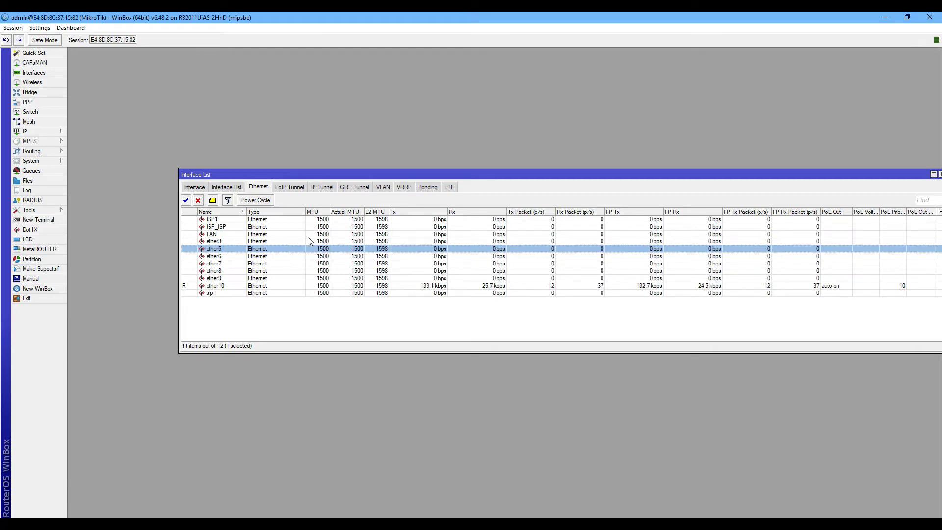
pyautogui.click(308, 237)
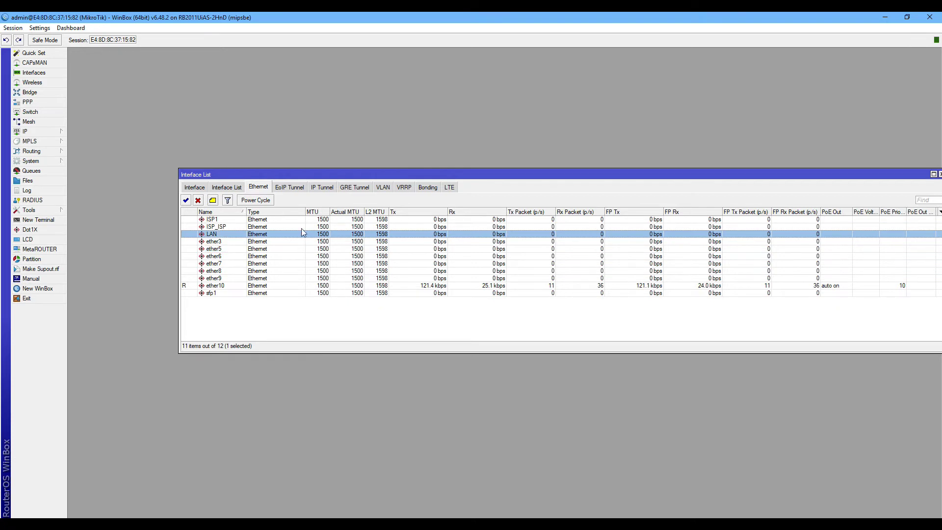
pyautogui.click(301, 227)
pyautogui.click(298, 221)
pyautogui.click(293, 234)
pyautogui.click(290, 247)
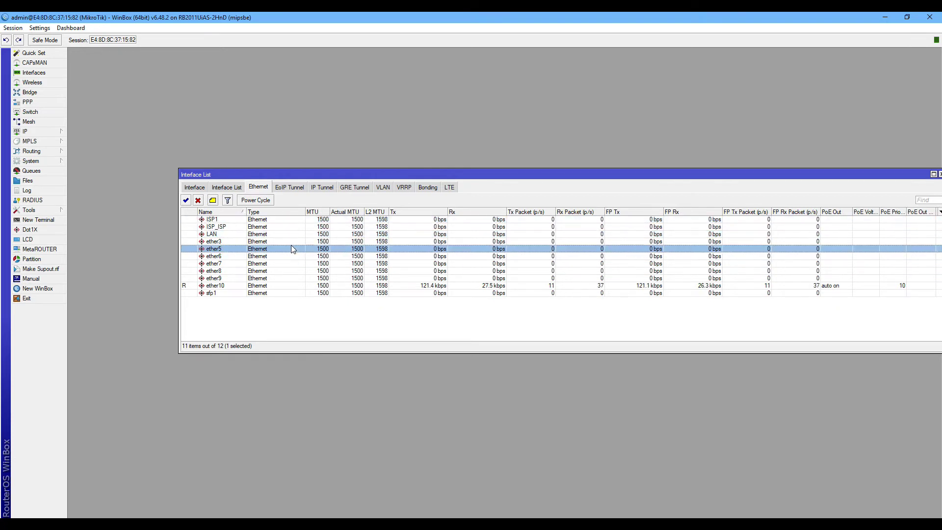
pyautogui.click(288, 256)
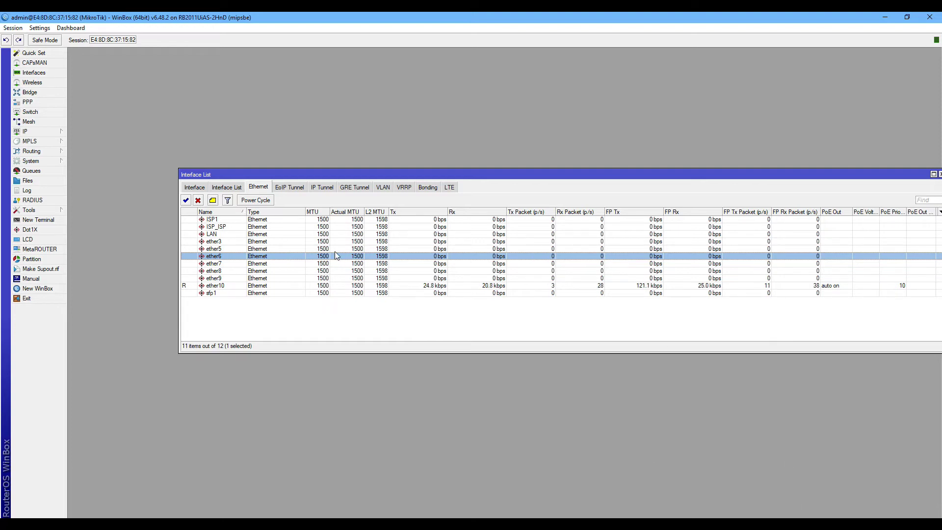
# Rename ether3 to ether3_ISP.
pyautogui.doubleClick(322, 242)
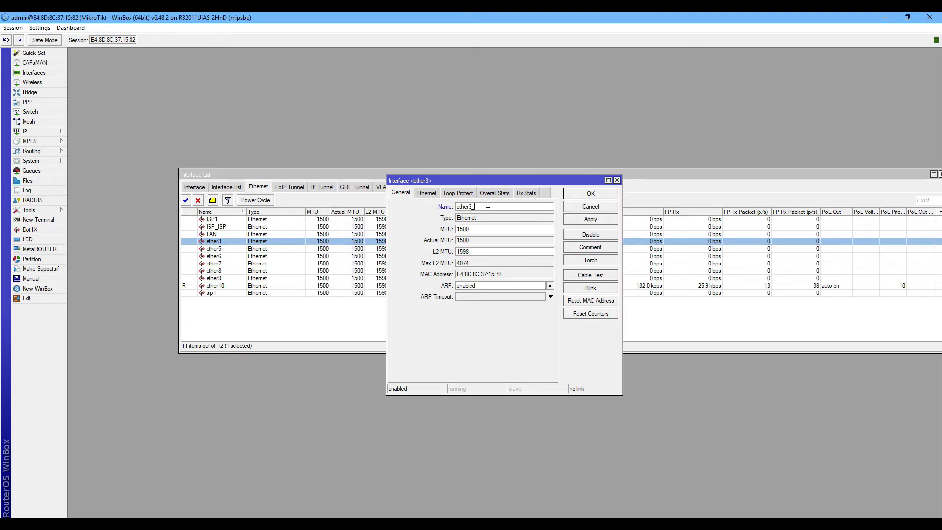
pyautogui.write('_ISP')
pyautogui.click(591, 193)
# Rename ether5 to ether5_WiFi_User and widen the Name column to show full names.
pyautogui.doubleClick(297, 249)
pyautogui.click(485, 206)
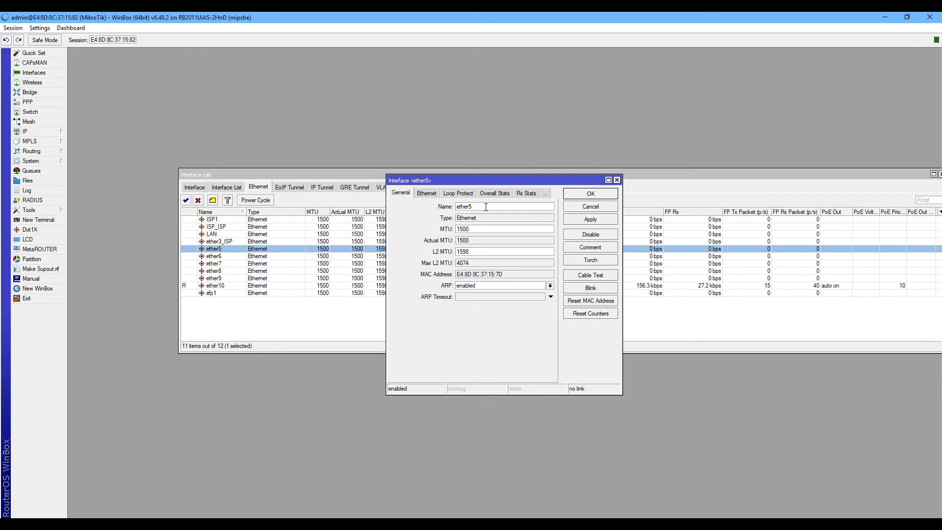
pyautogui.write('_WiFi_User')
pyautogui.click(585, 193)
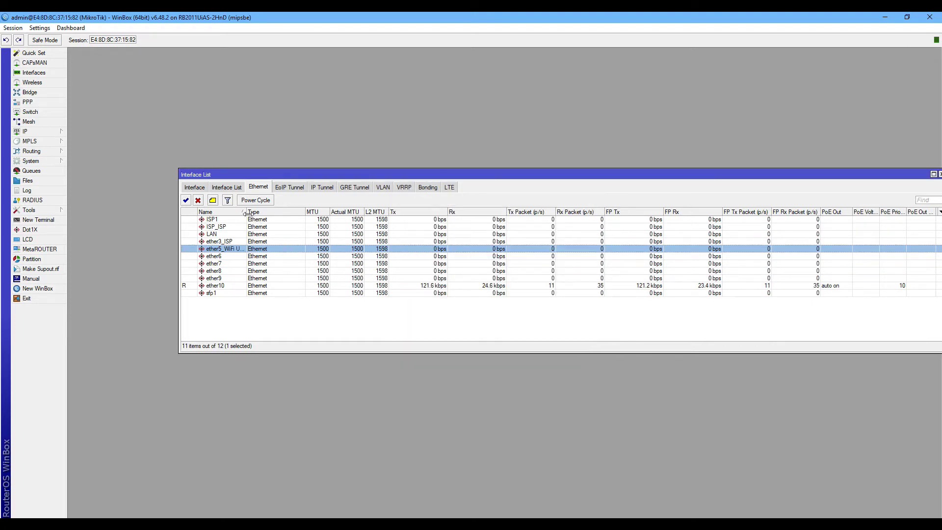
pyautogui.moveTo(246, 212); pyautogui.dragTo(251, 213)
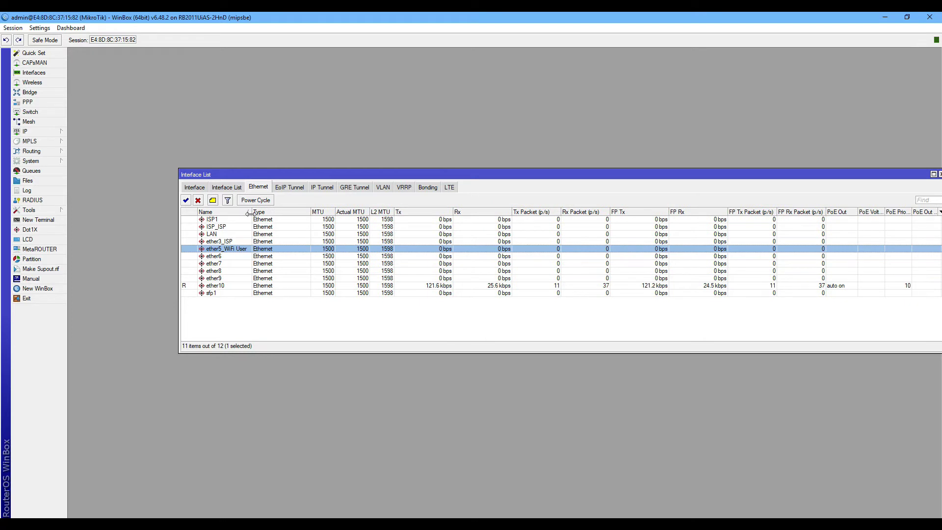
# Select two interface rows and close the Interface List window.
pyautogui.click(281, 242)
pyautogui.click(285, 256)
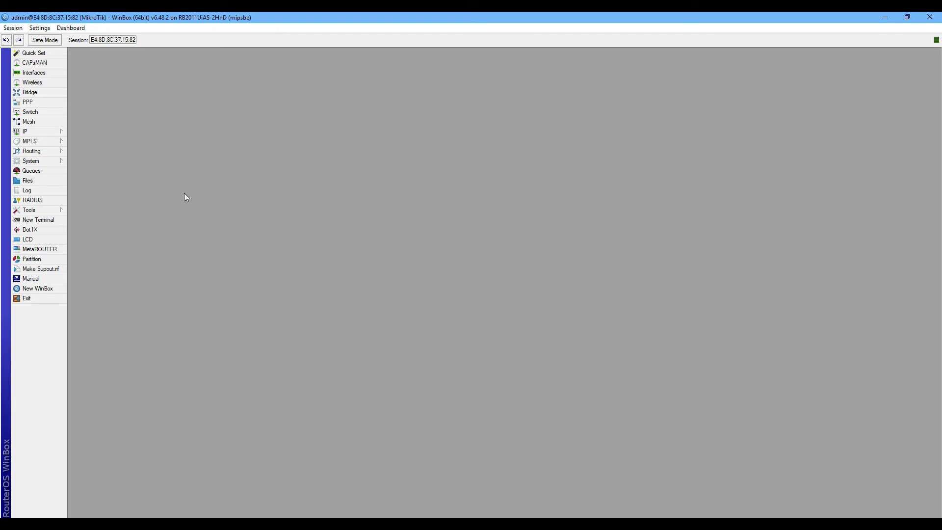
# Open System > Users with the admin account listed, then widen and reposition the User List window.
pyautogui.click(49, 161)
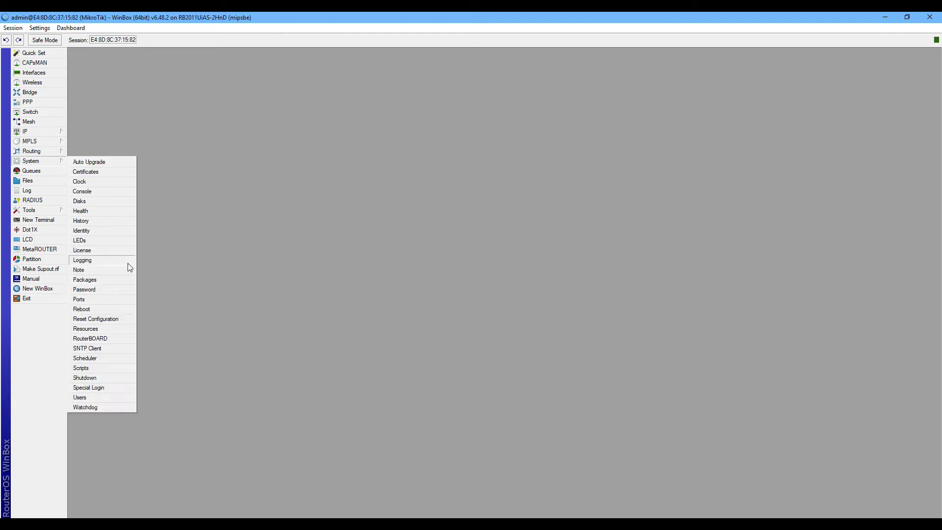
pyautogui.click(122, 398)
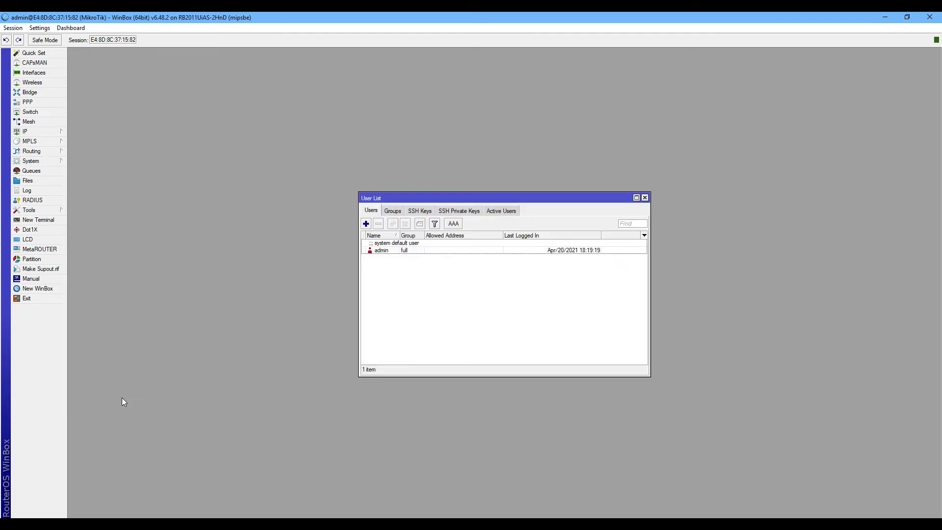
pyautogui.click(401, 251)
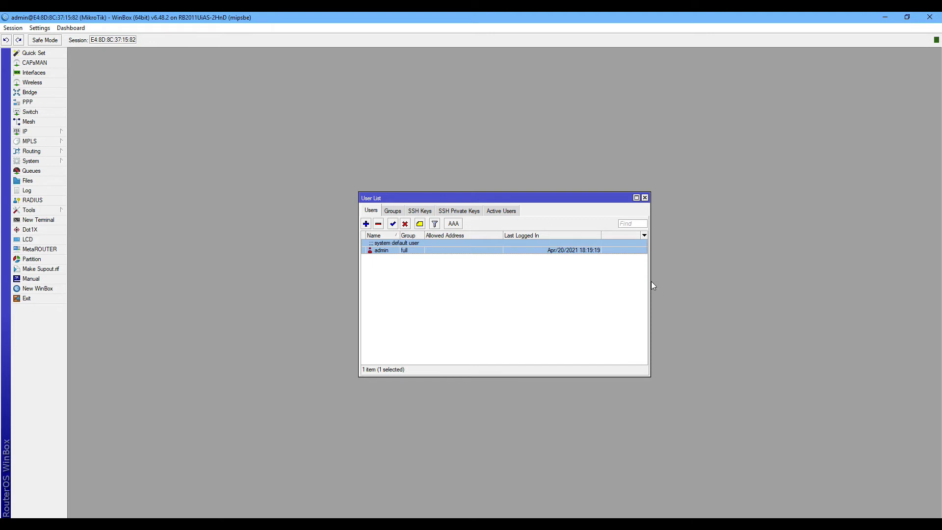
pyautogui.moveTo(649, 281); pyautogui.dragTo(704, 277)
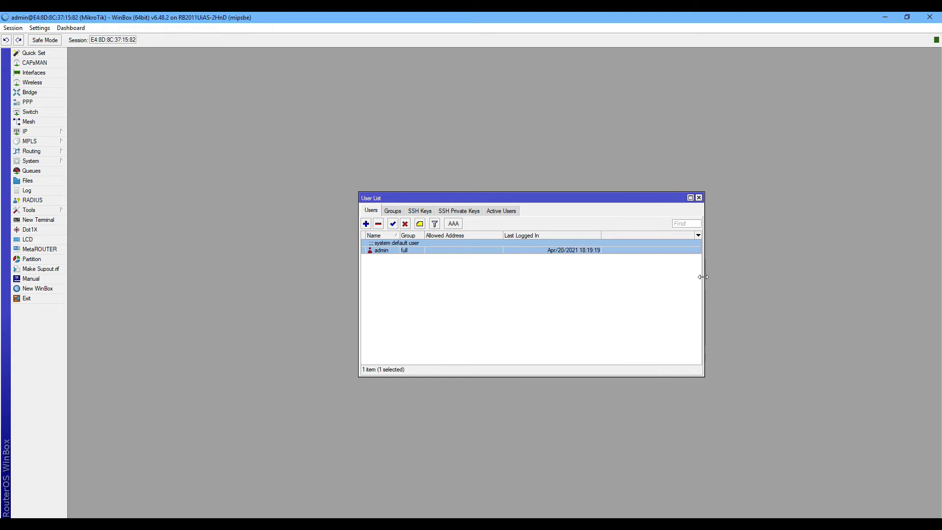
pyautogui.click(655, 296)
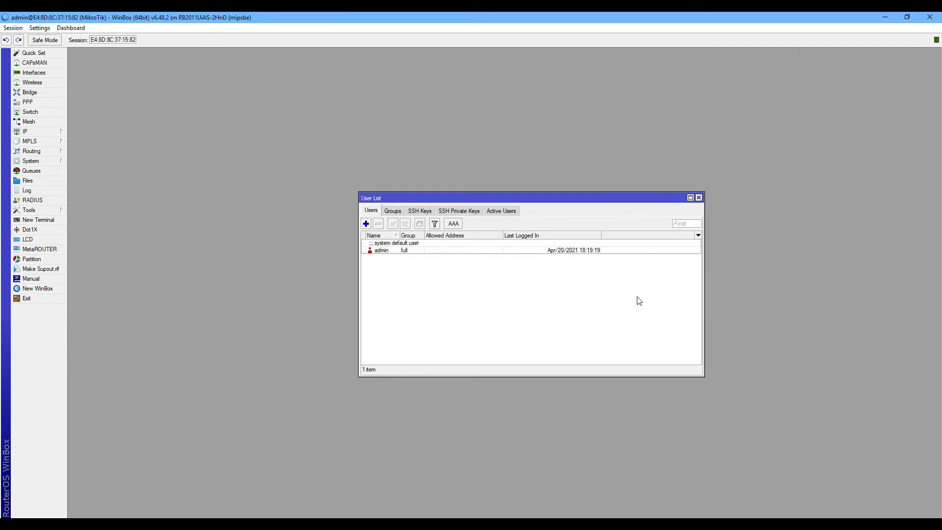
pyautogui.moveTo(638, 202); pyautogui.dragTo(707, 197)
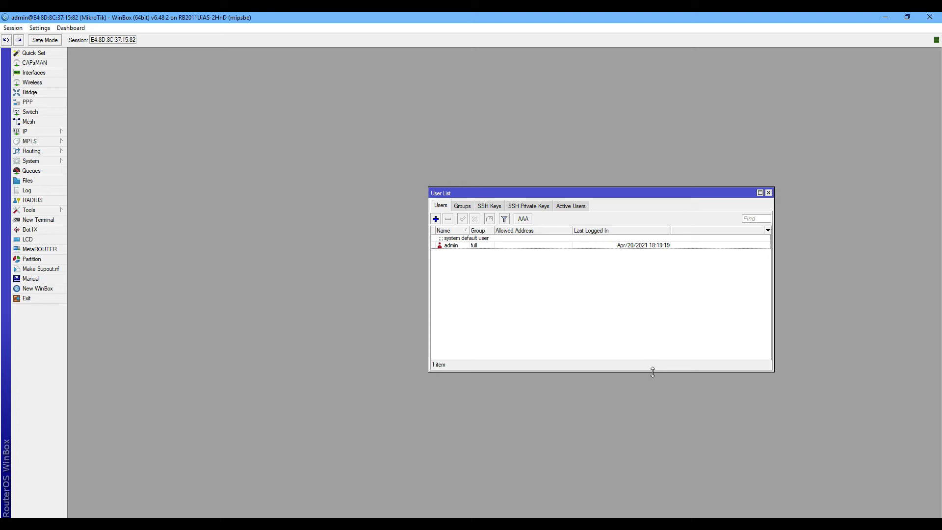
# Add user1 in the full group with a password and save it.
pyautogui.moveTo(652, 372); pyautogui.dragTo(652, 336)
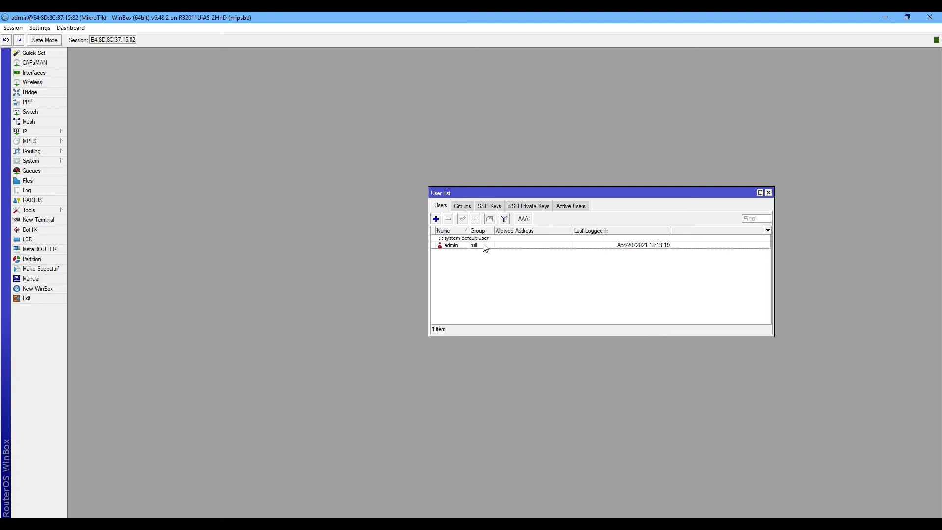
pyautogui.click(435, 219)
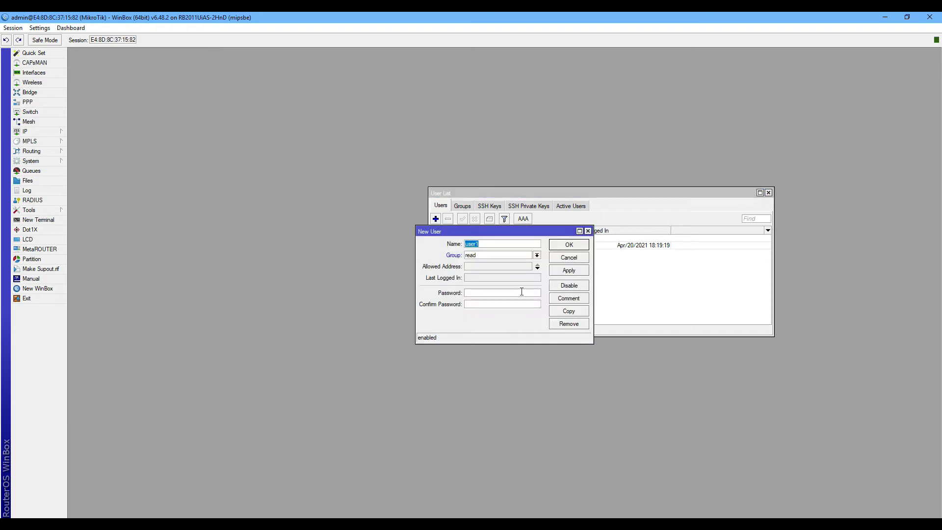
pyautogui.click(538, 256)
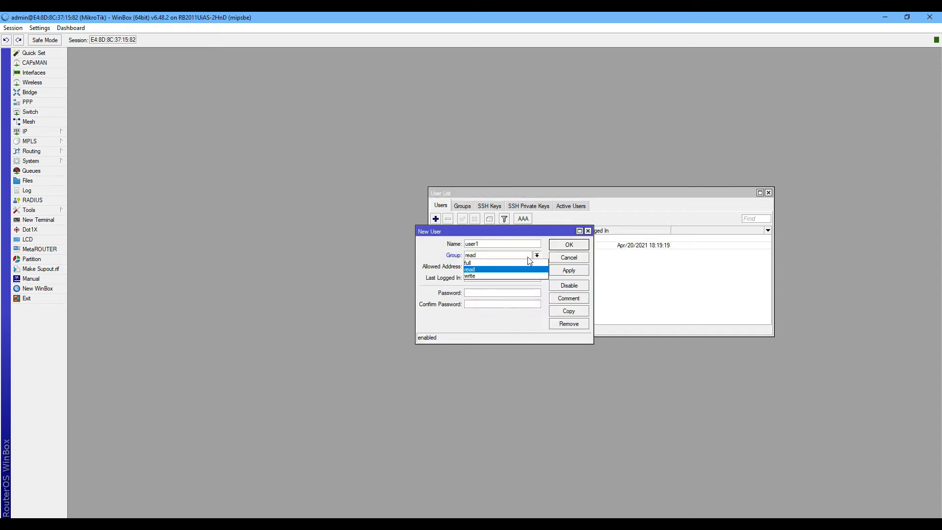
pyautogui.click(495, 262)
pyautogui.click(495, 293)
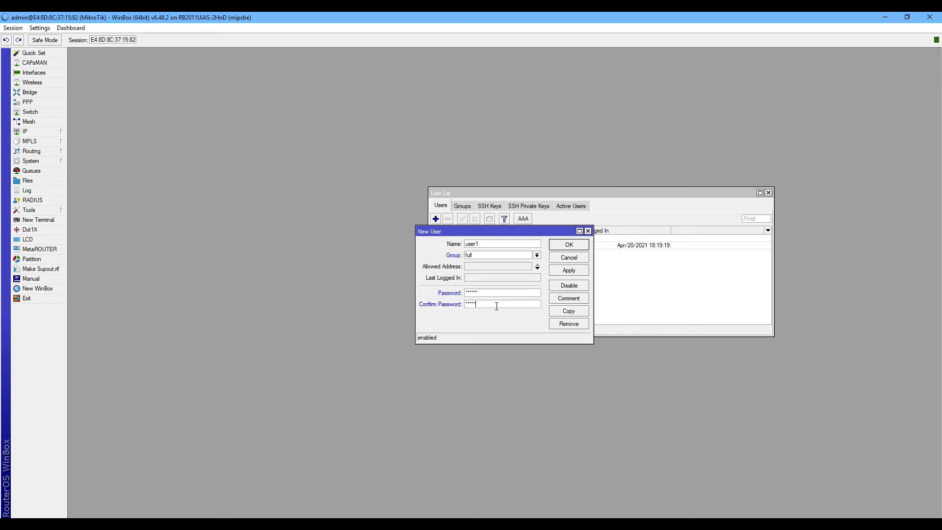
pyautogui.click(572, 244)
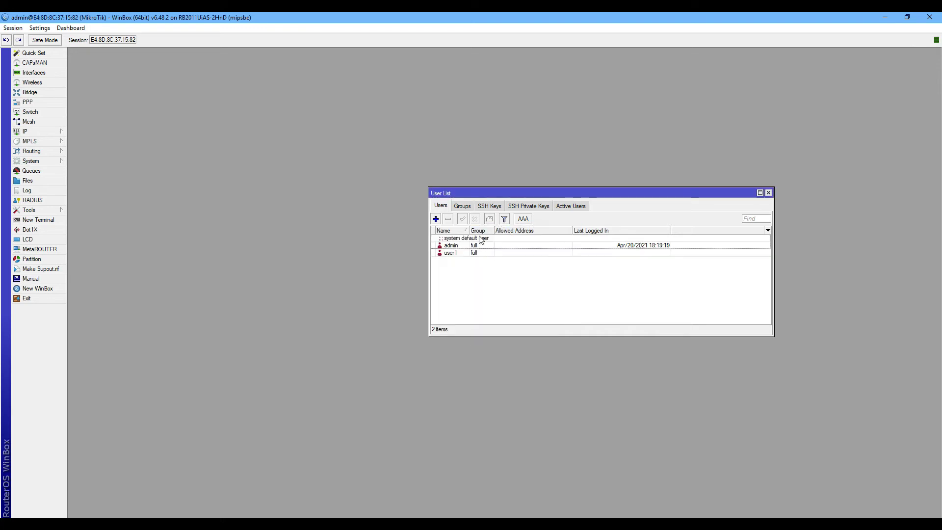
# Select the admin account and close the User List window.
pyautogui.click(480, 240)
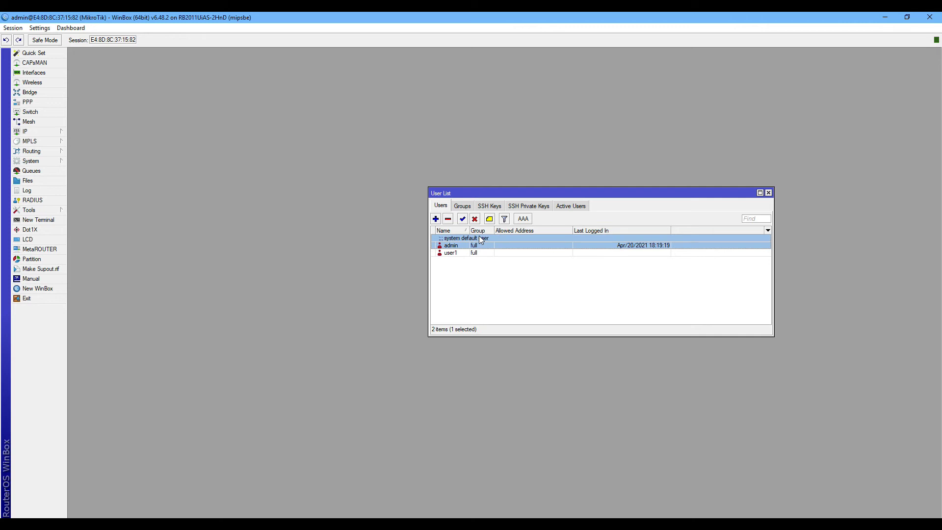
pyautogui.click(768, 193)
pyautogui.rightClick(820, 516)
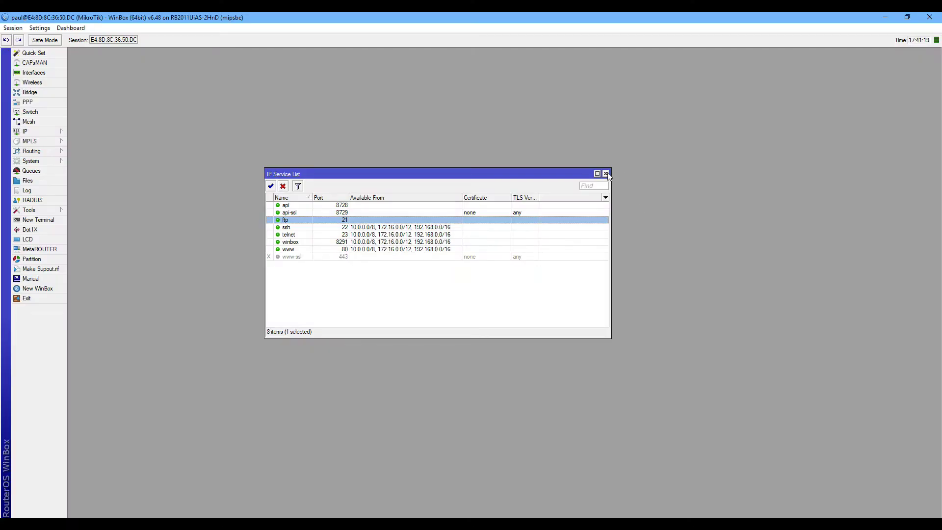
pyautogui.click(606, 174)
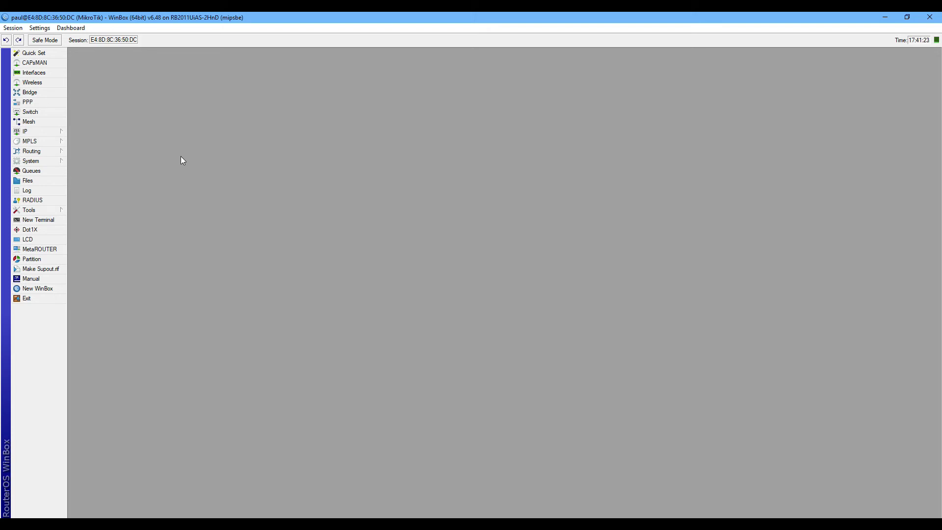
pyautogui.click(66, 135)
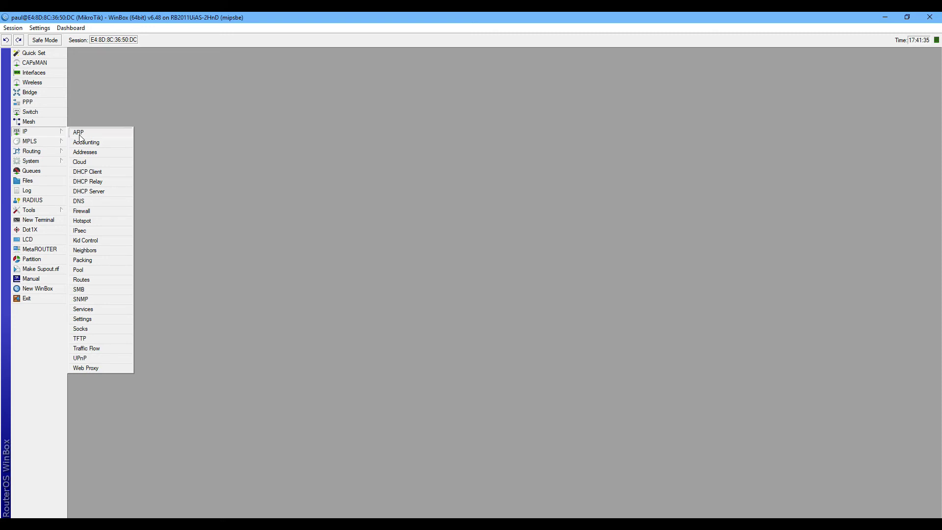
pyautogui.click(90, 310)
pyautogui.moveTo(403, 181); pyautogui.dragTo(533, 255)
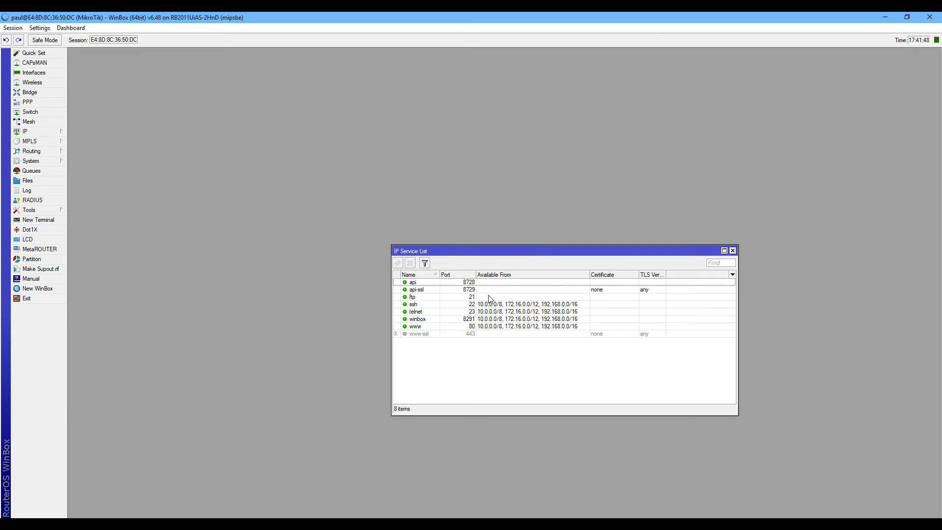
# Disable the ftp, api-ssl and api services in the IP Service List.
pyautogui.click(468, 298)
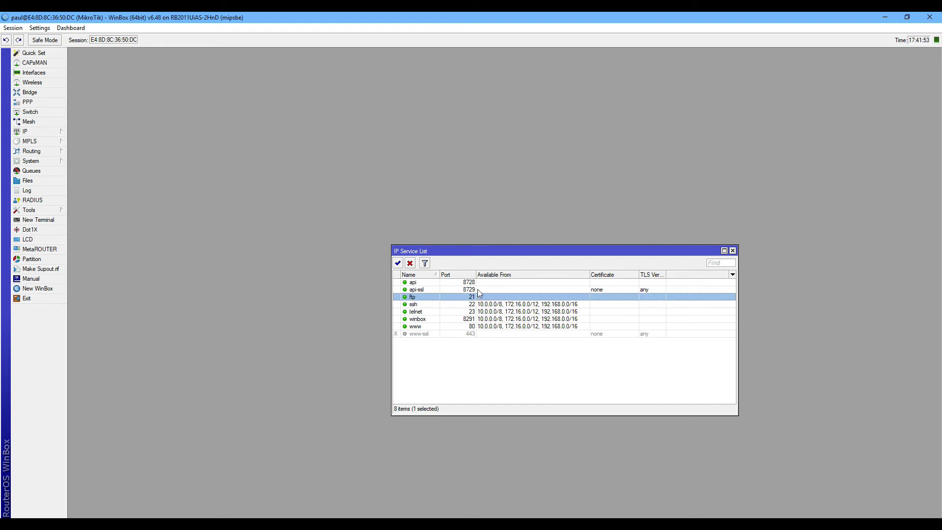
pyautogui.click(410, 263)
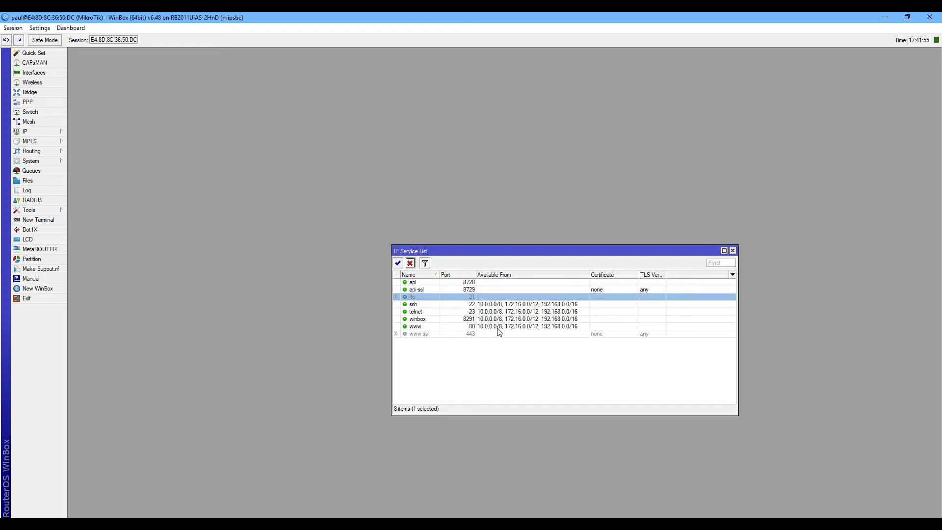
pyautogui.click(461, 289)
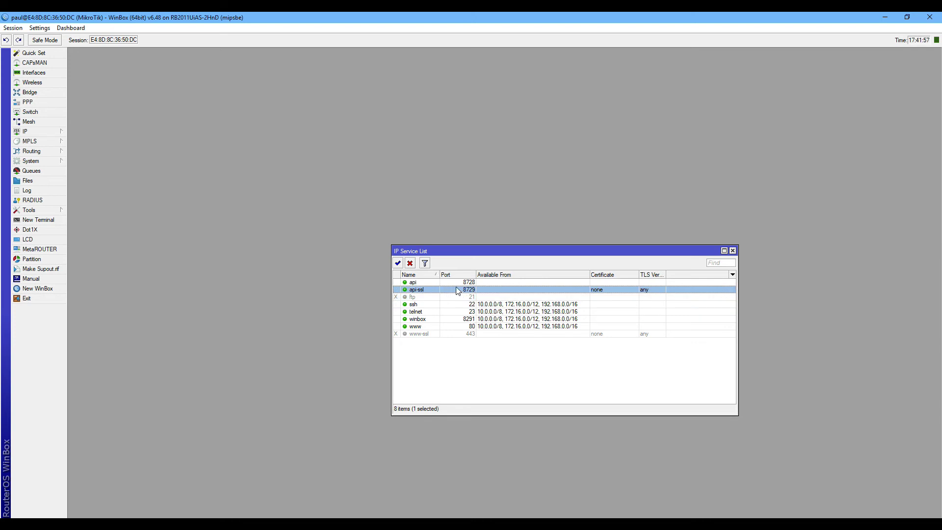
pyautogui.click(411, 263)
pyautogui.click(428, 282)
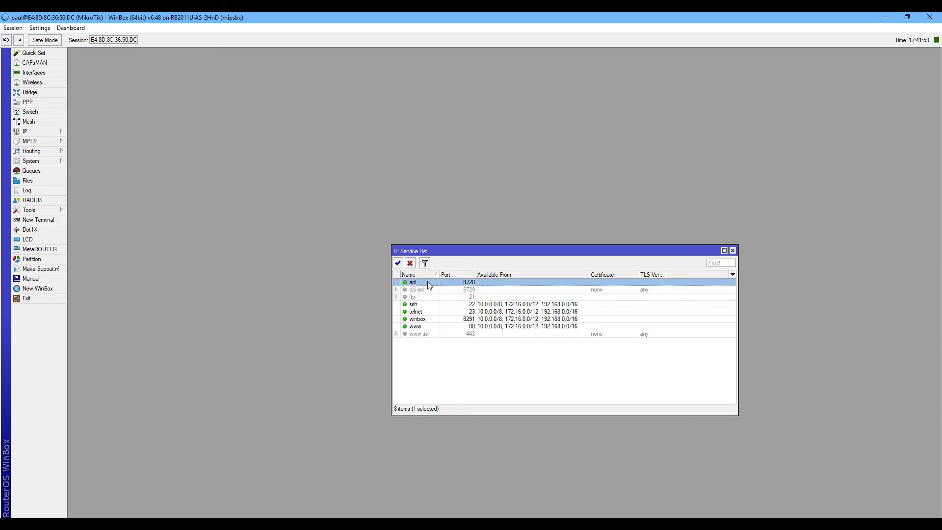
pyautogui.click(410, 263)
# Inspect ssh's port 22 and ranges 172.16.0.0/12, 10.0.0.0/8, 192.168.0.0/16, closing without changes.
pyautogui.doubleClick(465, 305)
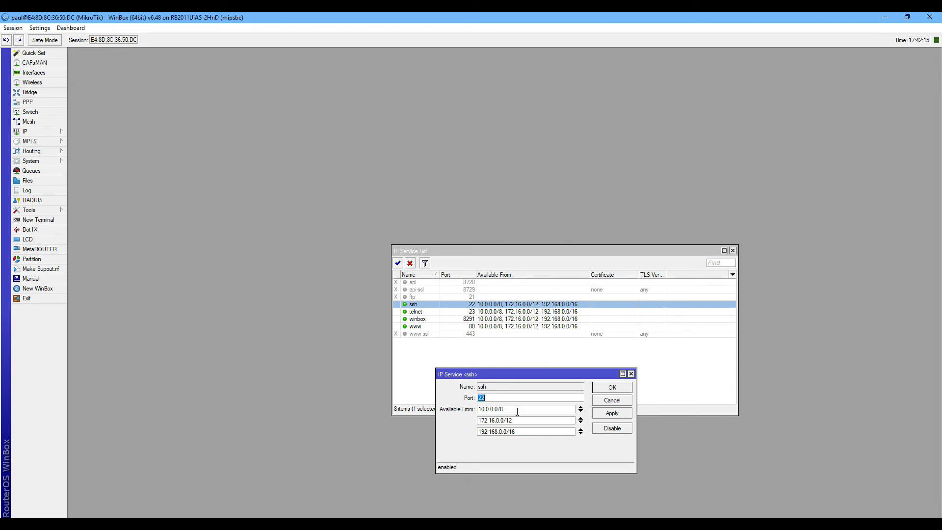
pyautogui.moveTo(515, 421); pyautogui.dragTo(414, 408)
pyautogui.moveTo(504, 409); pyautogui.dragTo(467, 412)
pyautogui.moveTo(530, 434); pyautogui.dragTo(463, 428)
pyautogui.moveTo(486, 397); pyautogui.dragTo(420, 392)
pyautogui.click(631, 374)
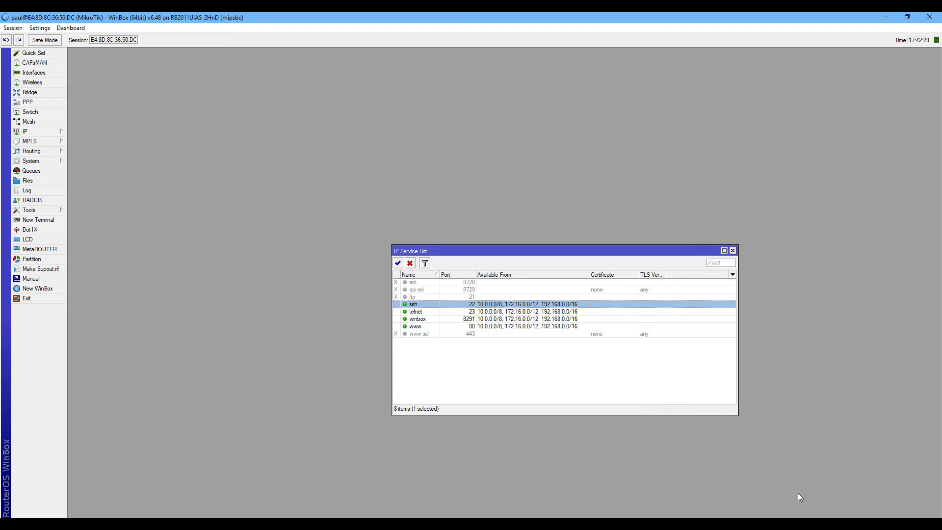
# Close the IP Service List window, keeping the service changes in place.
pyautogui.click(732, 250)
pyautogui.rightClick(799, 466)
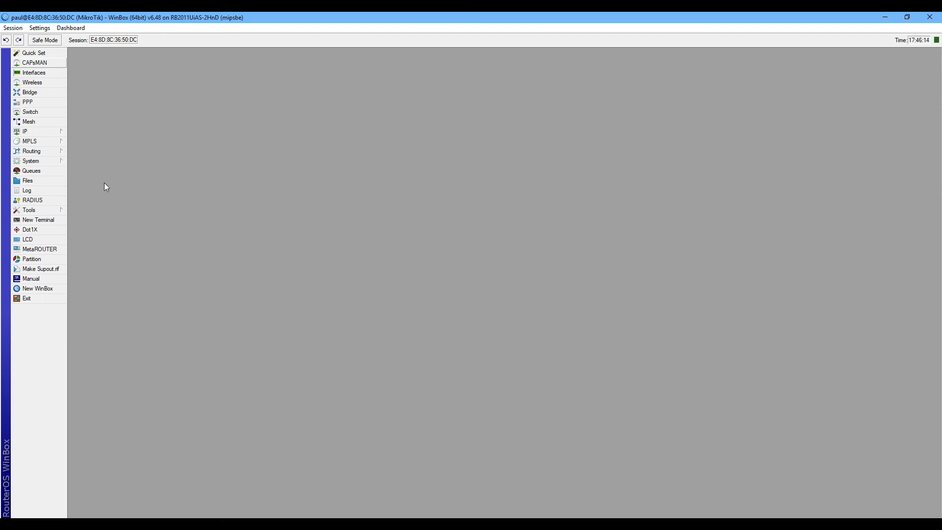
# Check System Resources and RouterBOARD, confirming current and upgrade firmware are both 6.48.
pyautogui.click(60, 163)
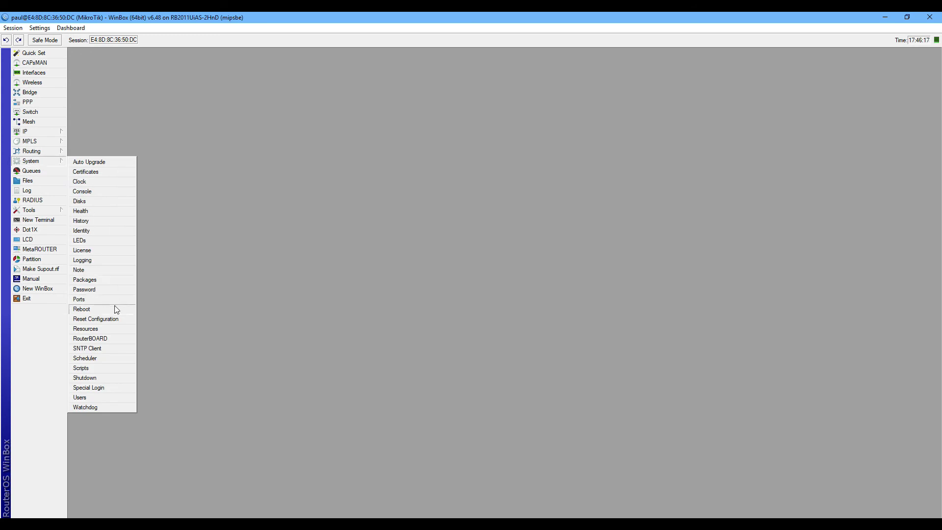
pyautogui.click(113, 333)
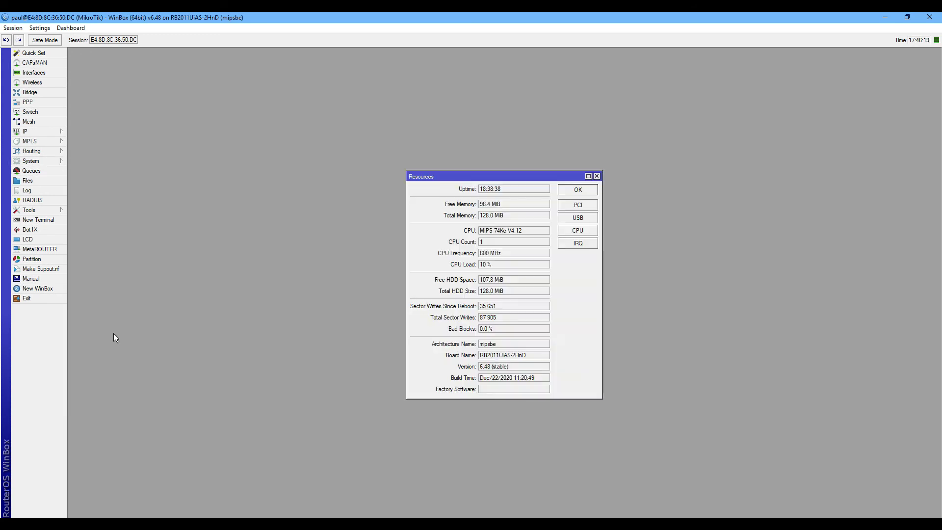
pyautogui.click(48, 158)
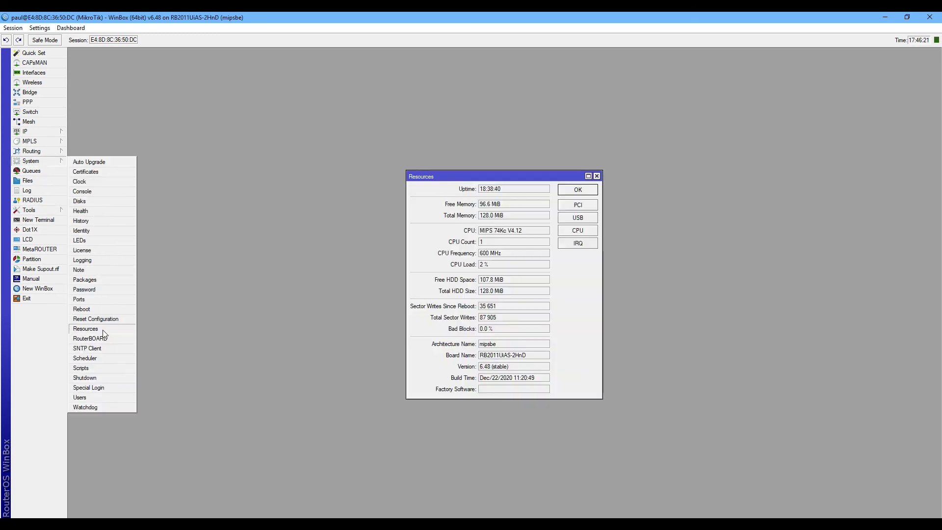
pyautogui.click(103, 338)
pyautogui.click(597, 176)
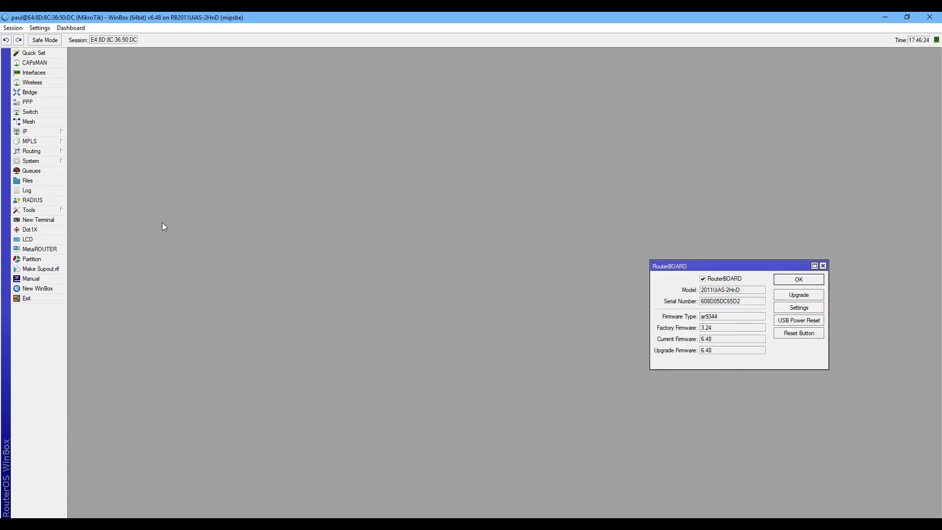
# Show the Package List (11 packages at 6.48) in front of the File List with H.backup.
pyautogui.click(49, 161)
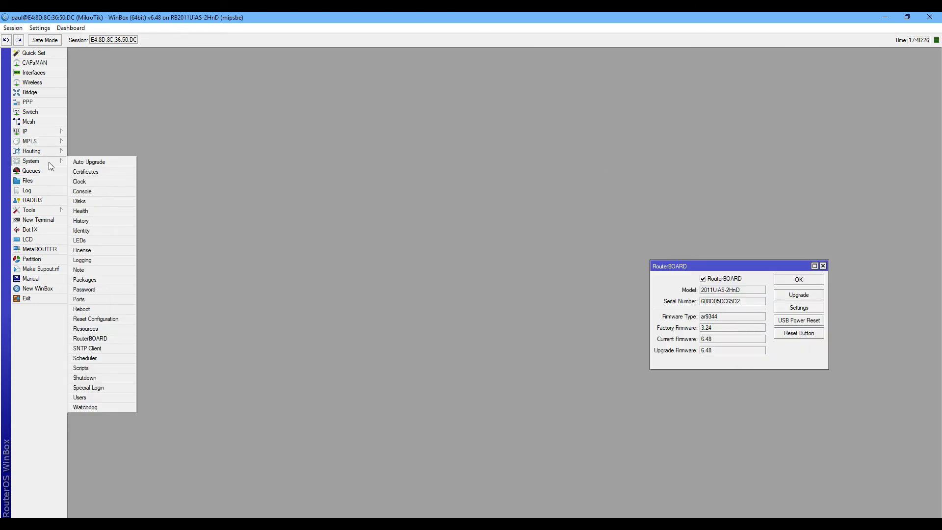
pyautogui.click(111, 281)
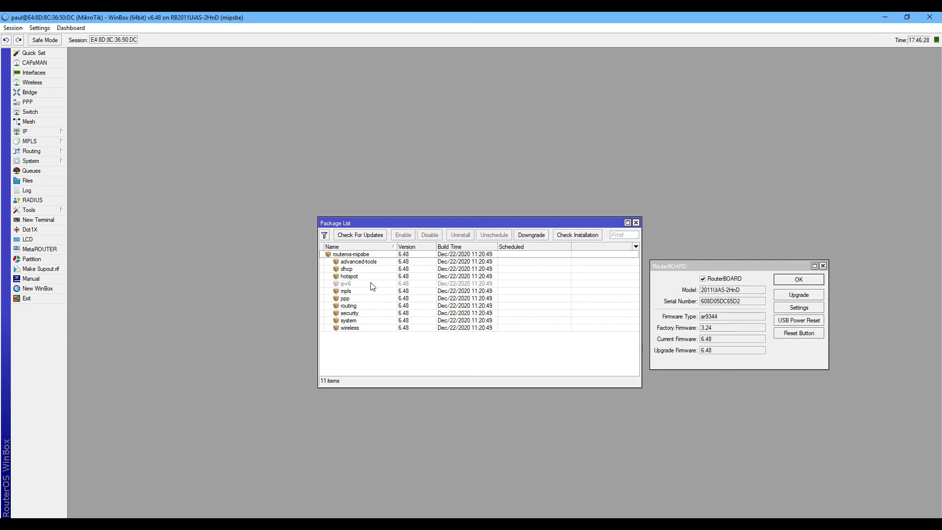
pyautogui.click(51, 180)
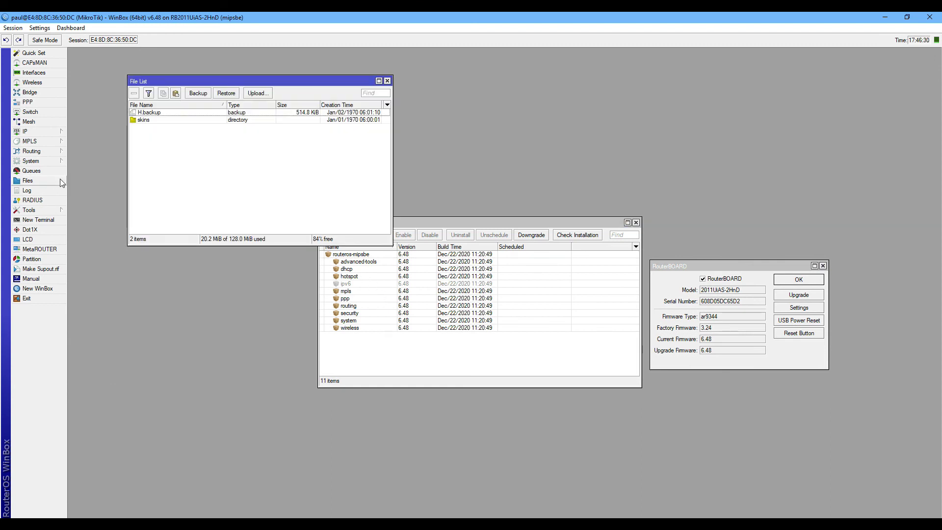
pyautogui.moveTo(466, 225); pyautogui.dragTo(451, 284)
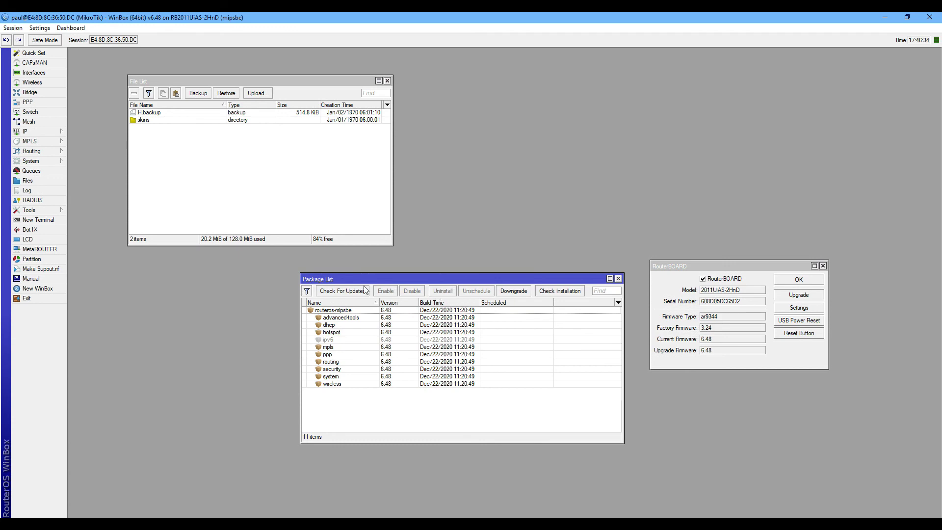
# Check for RouterOS updates, finding 6.48.2 on the stable channel, and read its changelog.
pyautogui.click(344, 291)
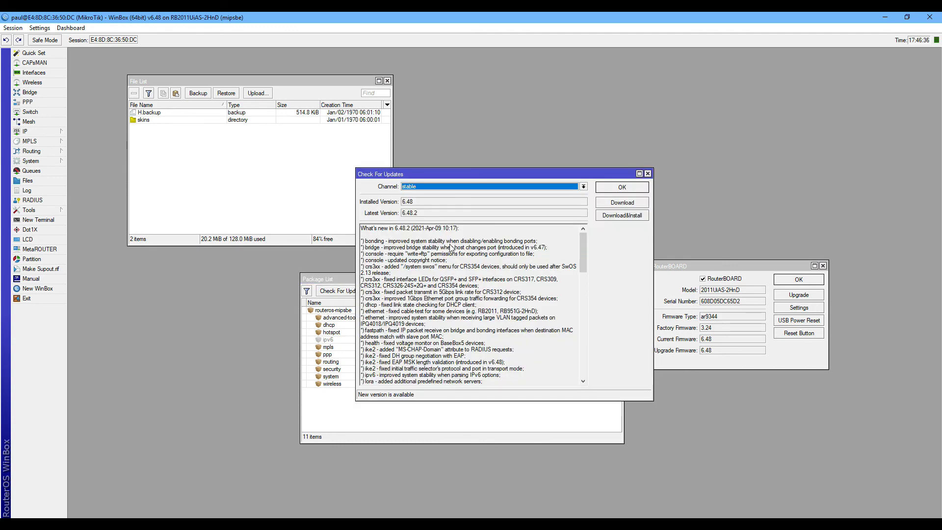
pyautogui.scroll(-5, 495, 348)
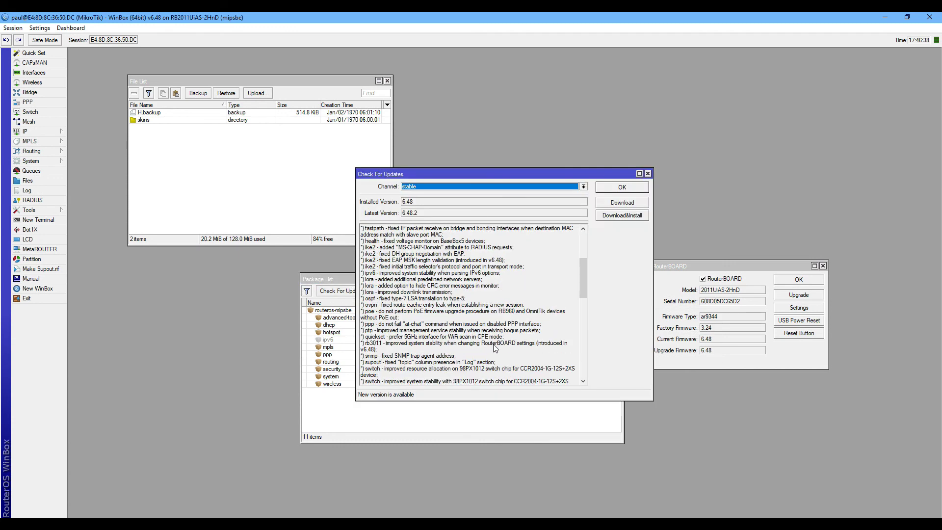
pyautogui.scroll(5, 494, 347)
pyautogui.scroll(-15, 494, 347)
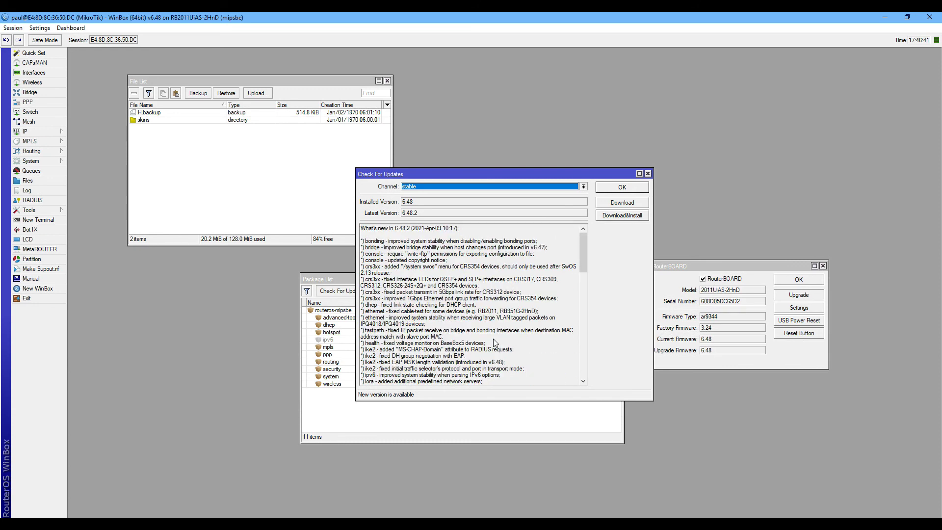
pyautogui.scroll(-5, 495, 343)
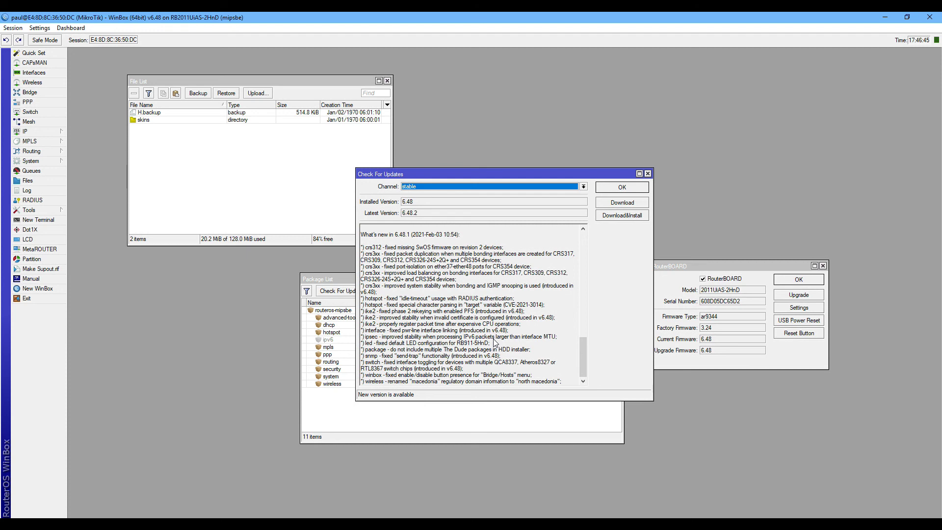
pyautogui.click(646, 174)
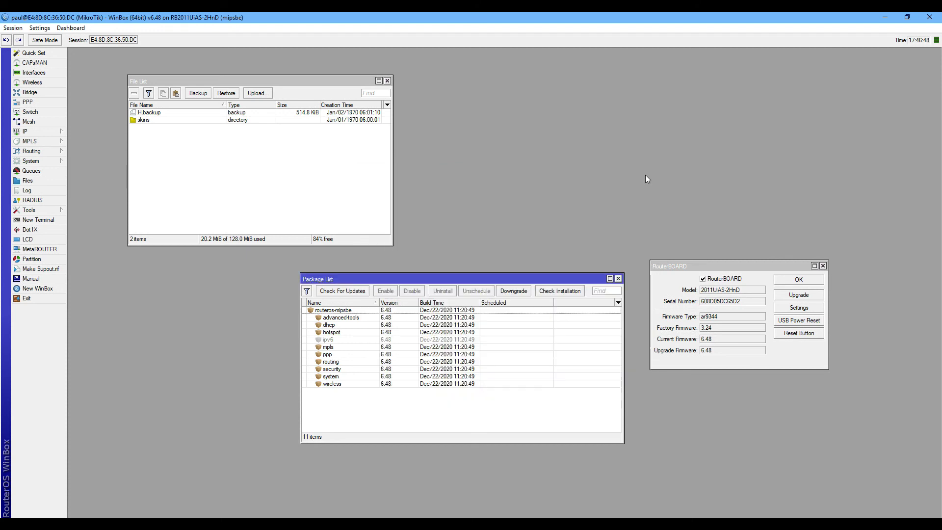
# Close the Package List, RouterBOARD and File List windows.
pyautogui.click(618, 279)
pyautogui.click(823, 266)
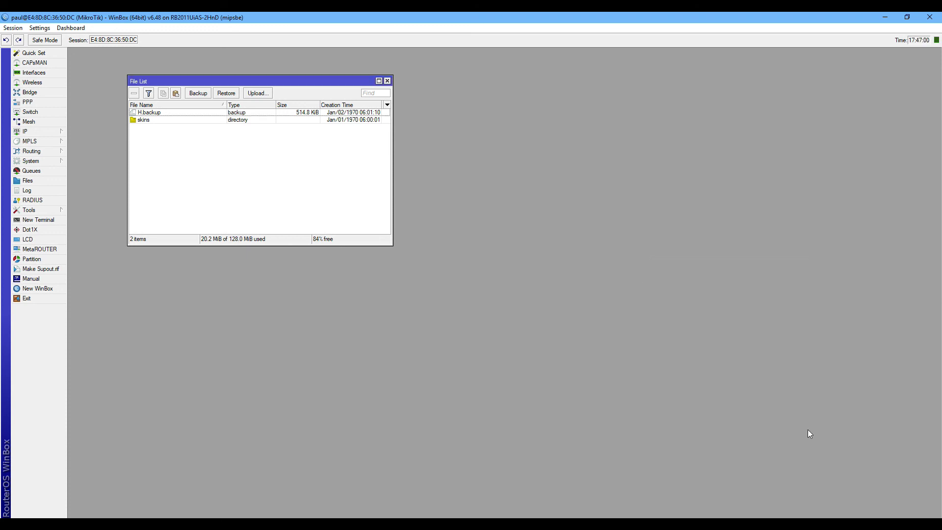
pyautogui.click(387, 81)
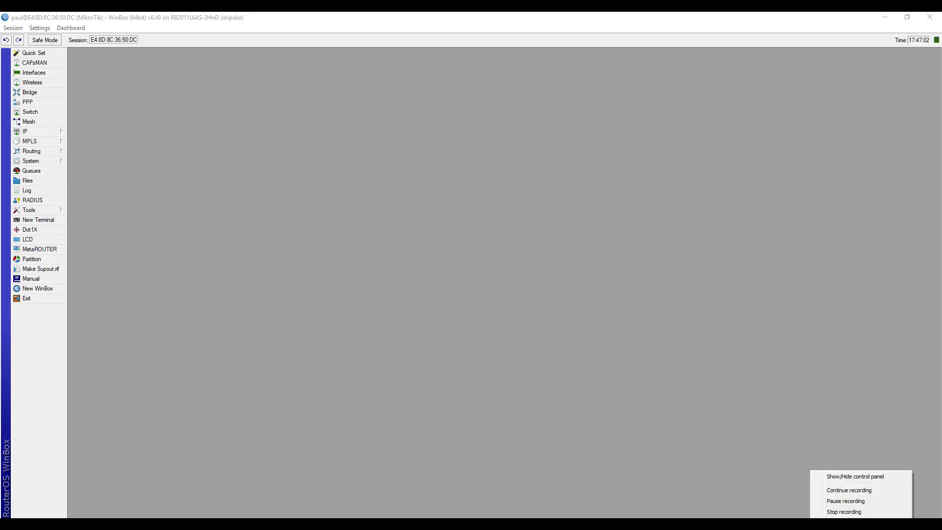